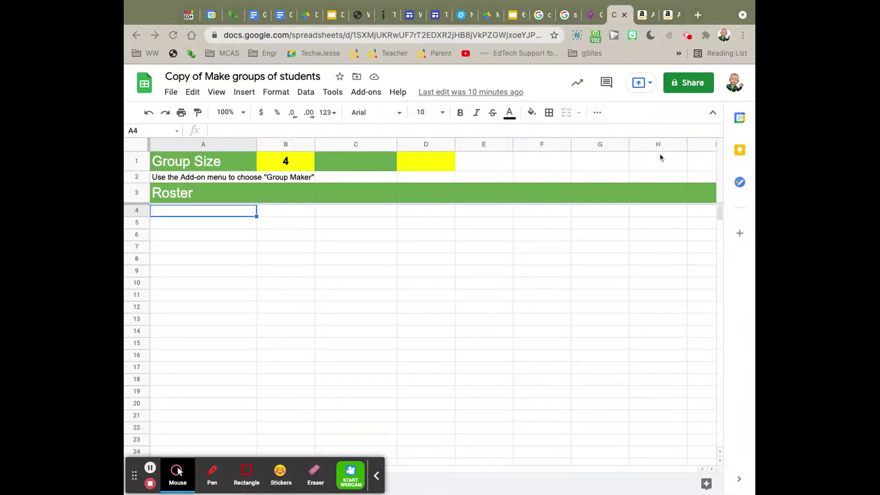
{"action": "left_click", "coordinate": [591, 16]}
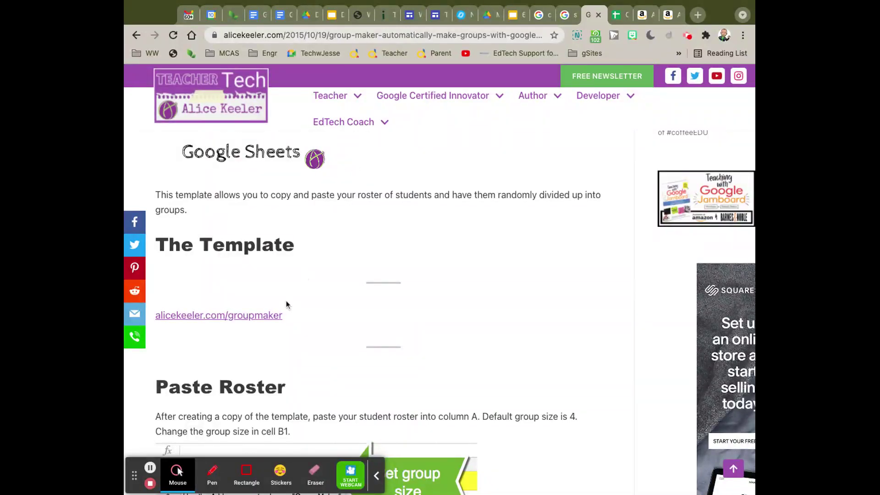
- Open the alicekeeler.com/groupmaker template and make your own copy of it
{"action": "left_click", "coordinate": [246, 318]}
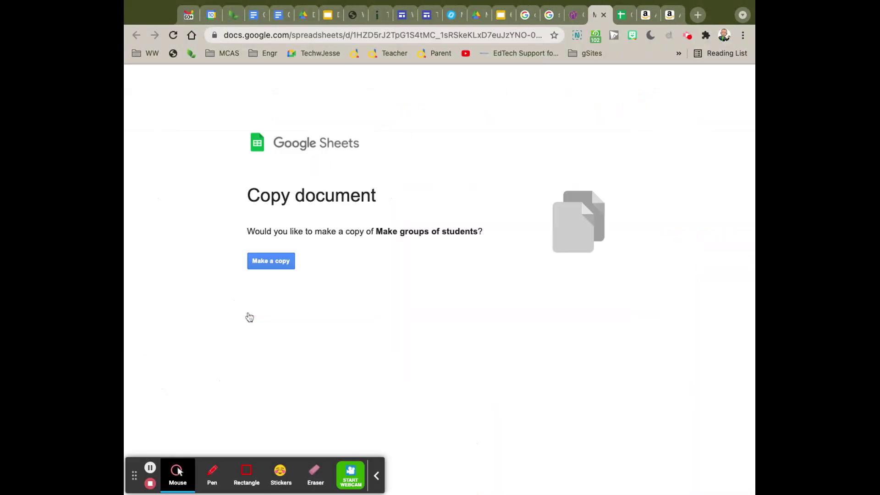
{"action": "left_click", "coordinate": [279, 265]}
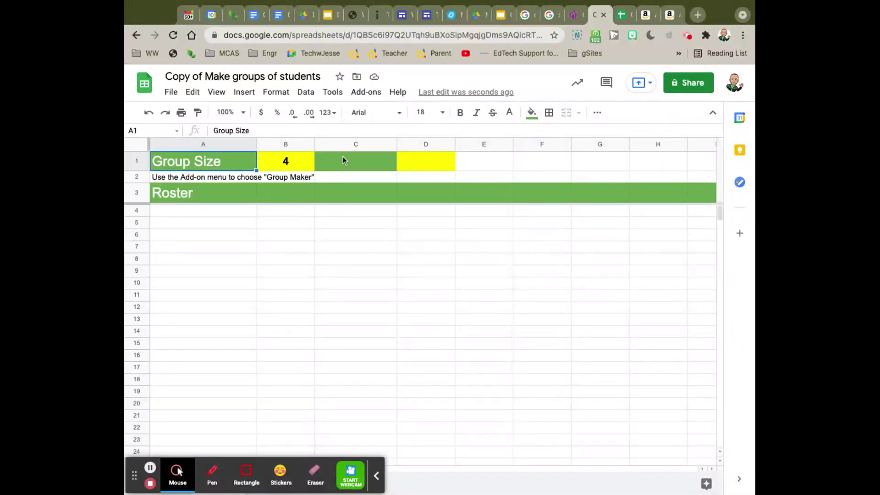
- Launch Start from the Group Maker add-on
{"action": "left_click", "coordinate": [361, 94]}
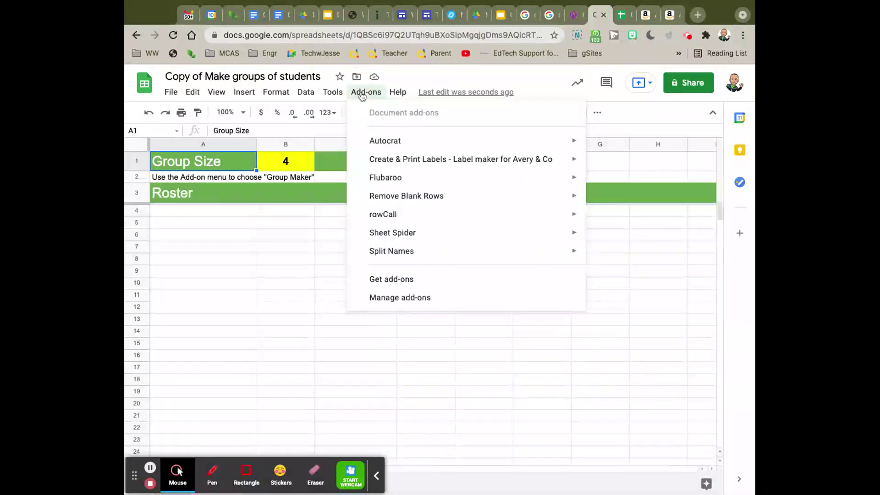
{"action": "mouse_move", "coordinate": [388, 261]}
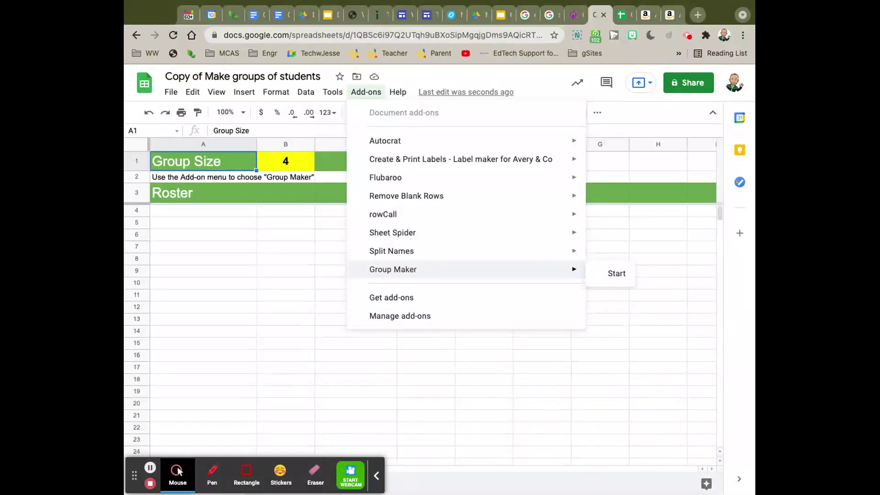
{"action": "left_click", "coordinate": [616, 275]}
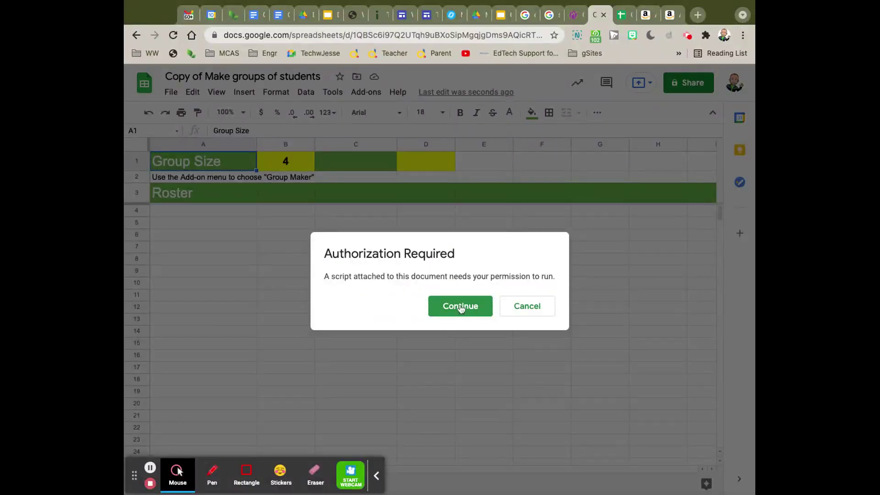
- Continue through the Authorization Required dialog so the Group Maker script can run
{"action": "left_click", "coordinate": [461, 307]}
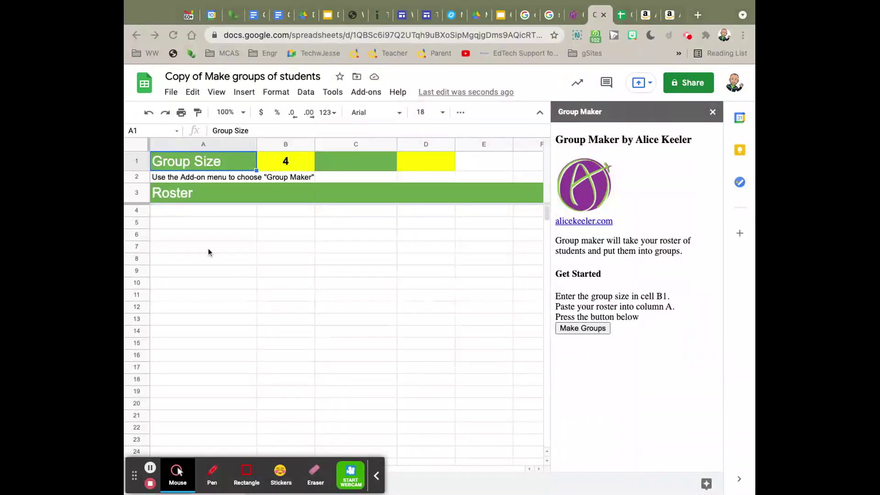
- Paste the 13-student roster into column A starting at A4
{"action": "left_click", "coordinate": [181, 212]}
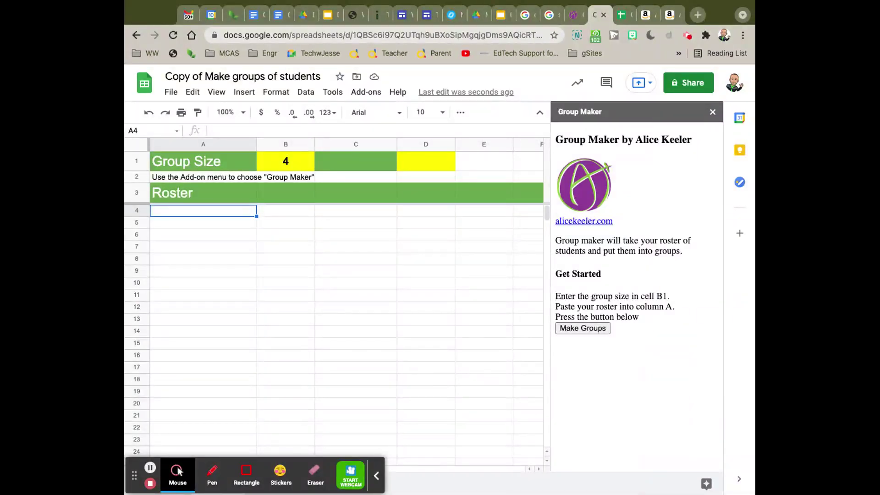
{"action": "type", "text": "eli bob sally mike jim steve mary kay jill brian rachel allie matt"}
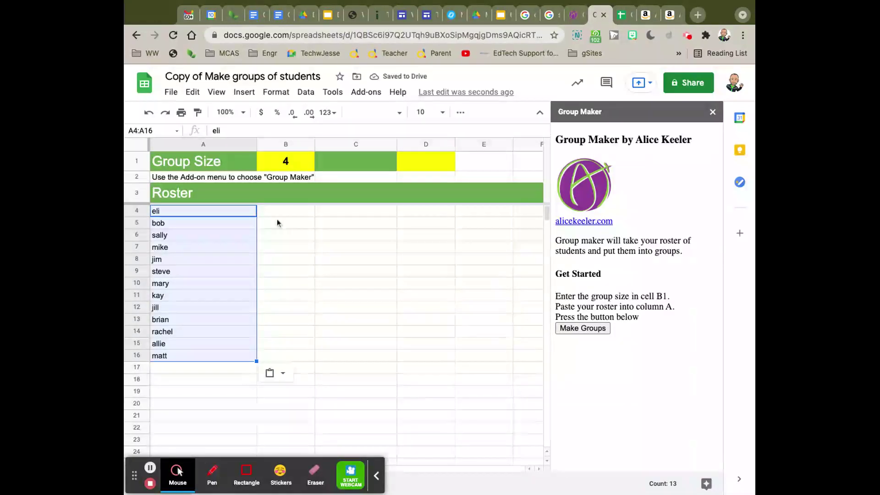
{"action": "left_click", "coordinate": [268, 249]}
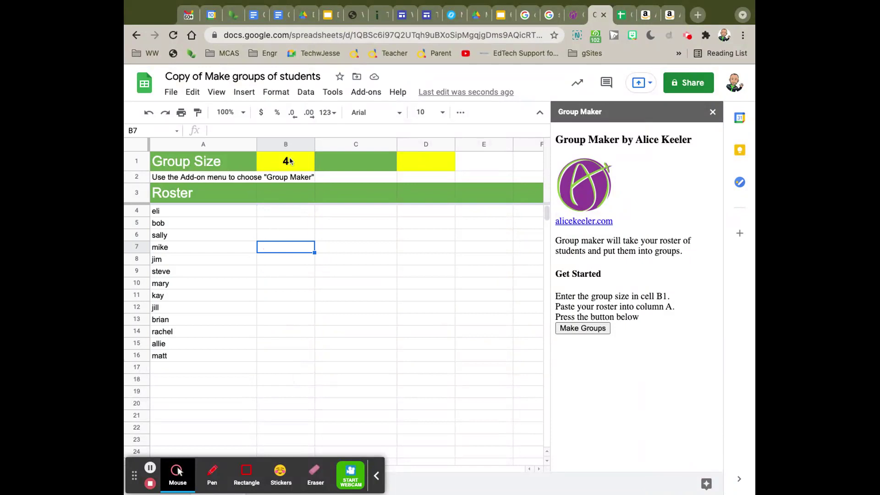
- Change the Group Size in B1 from 4 to 3
{"action": "left_click", "coordinate": [284, 161]}
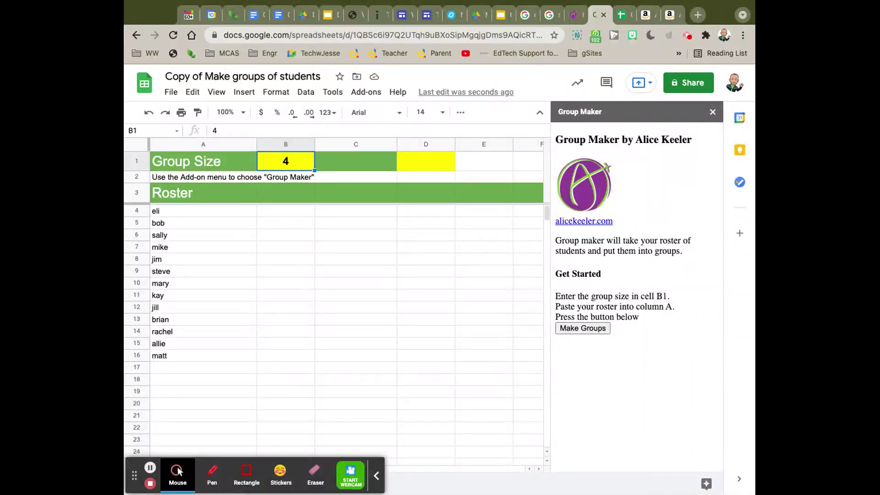
{"action": "type", "text": "3"}
{"action": "left_click", "coordinate": [298, 250]}
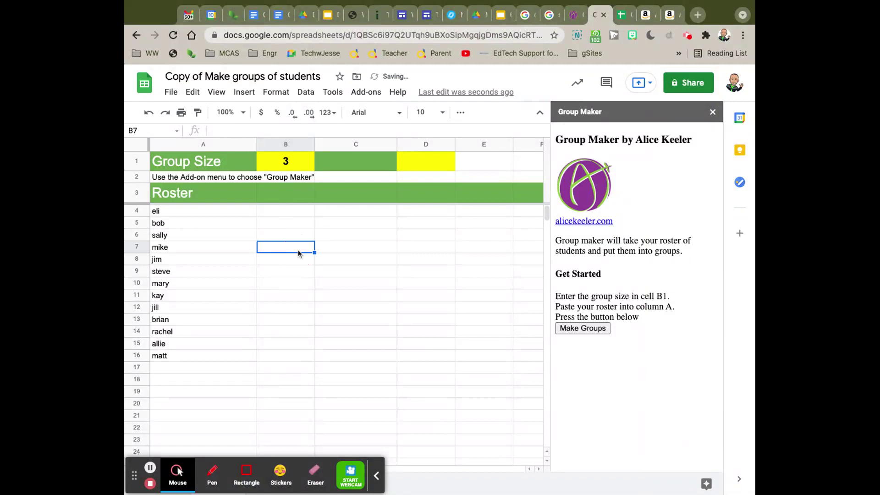
- Make groups of 3 twice, then set B1 back to 4 and regroup the roster
{"action": "left_click", "coordinate": [594, 329]}
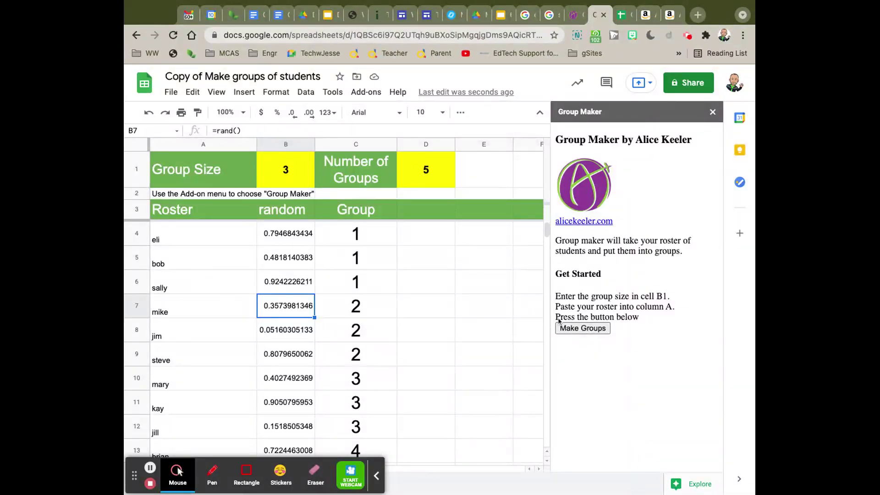
{"action": "left_click", "coordinate": [592, 329]}
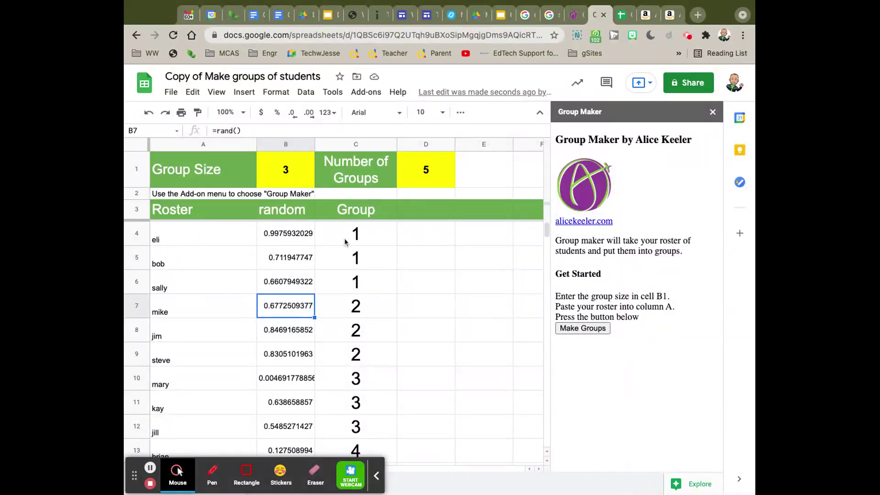
{"action": "left_click", "coordinate": [286, 170]}
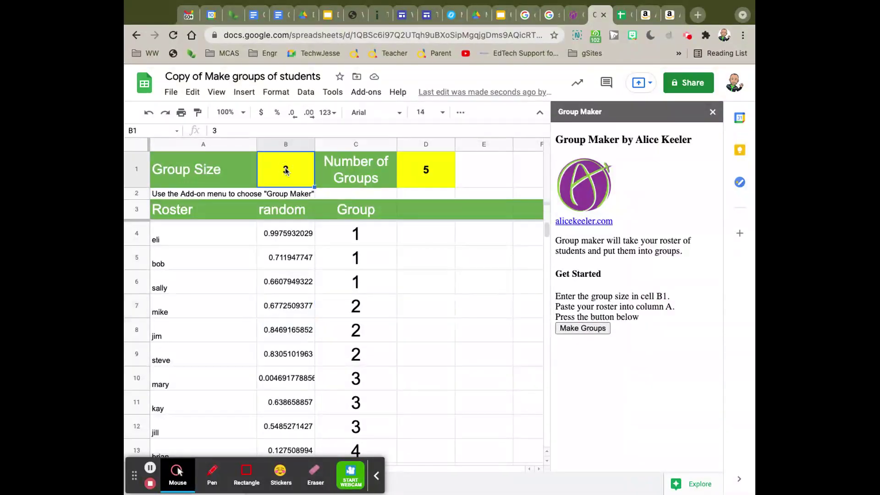
{"action": "double_click", "coordinate": [222, 130]}
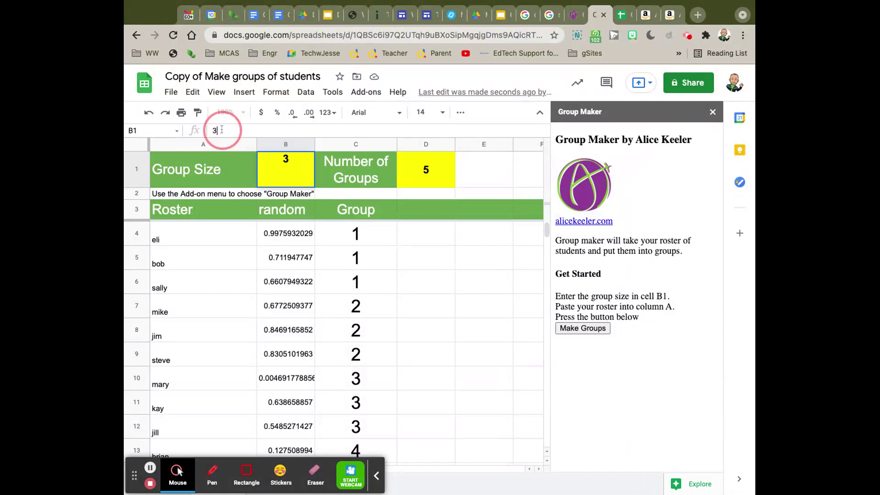
{"action": "type", "text": "4"}
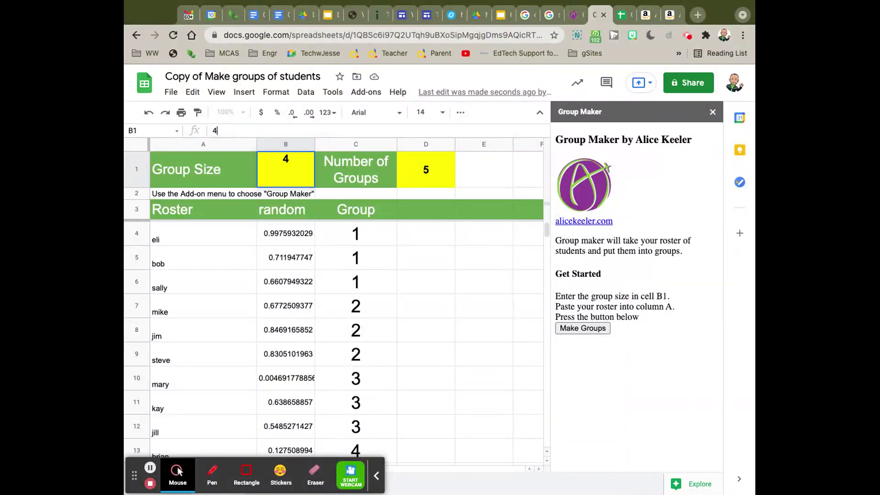
{"action": "key", "text": "Return"}
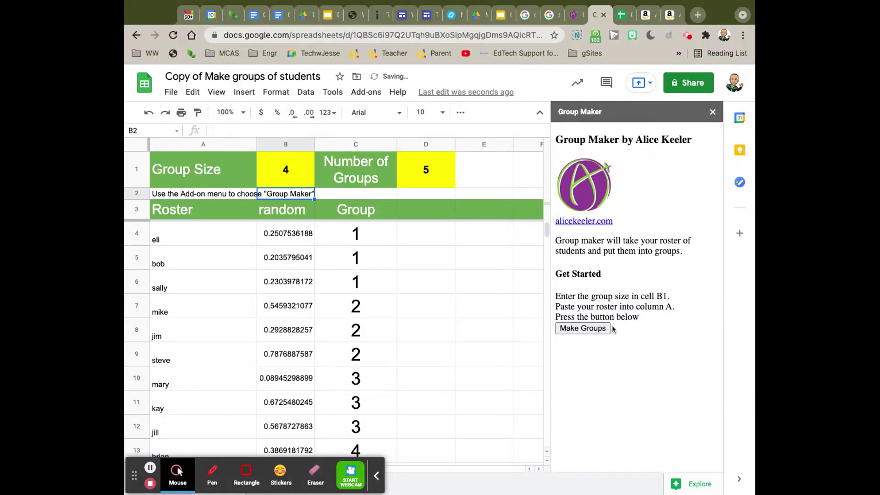
{"action": "left_click", "coordinate": [588, 328]}
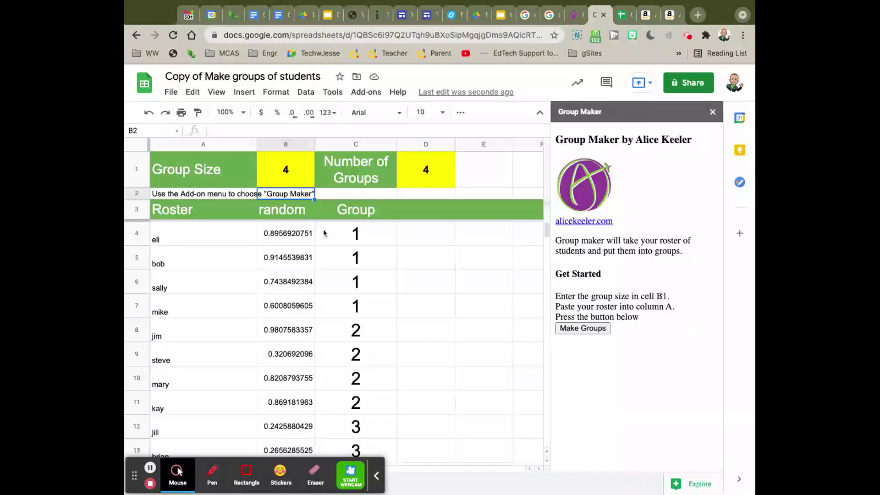
- Randomize the column A roster three times, using the right-click menu and Data menu
{"action": "left_click", "coordinate": [203, 145]}
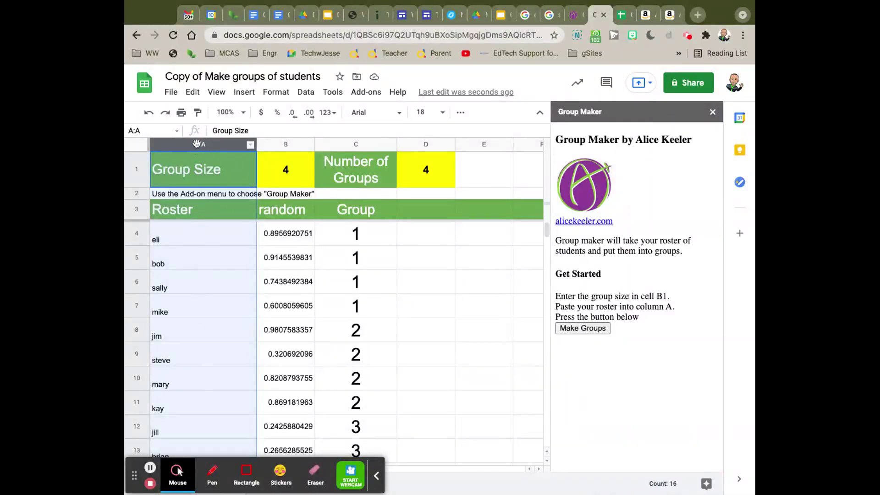
{"action": "right_click", "coordinate": [191, 284]}
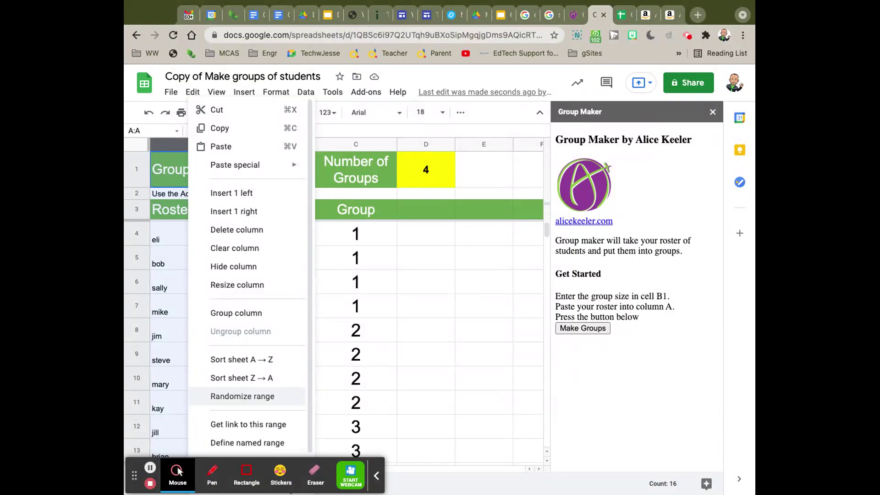
{"action": "left_click", "coordinate": [243, 396]}
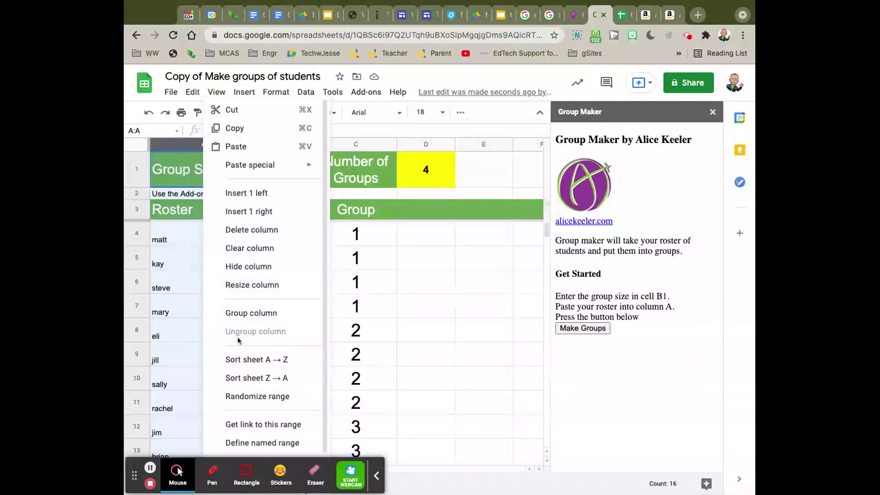
{"action": "left_click", "coordinate": [261, 400]}
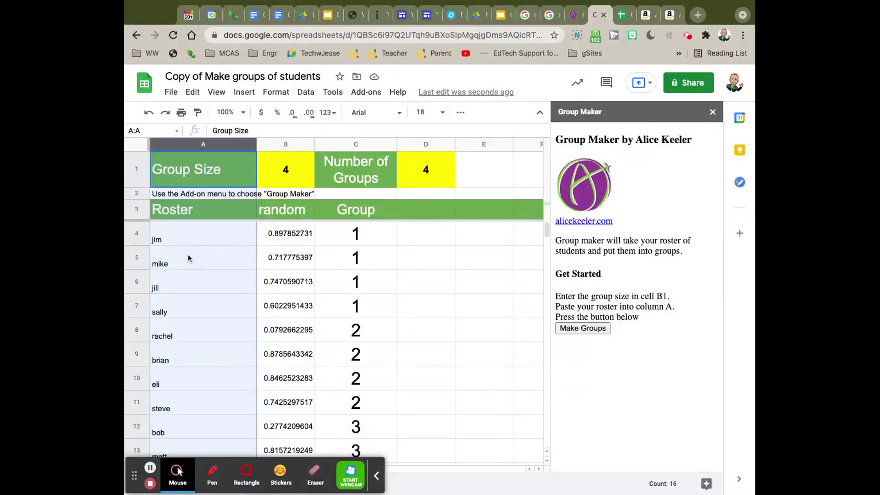
{"action": "left_click", "coordinate": [307, 93]}
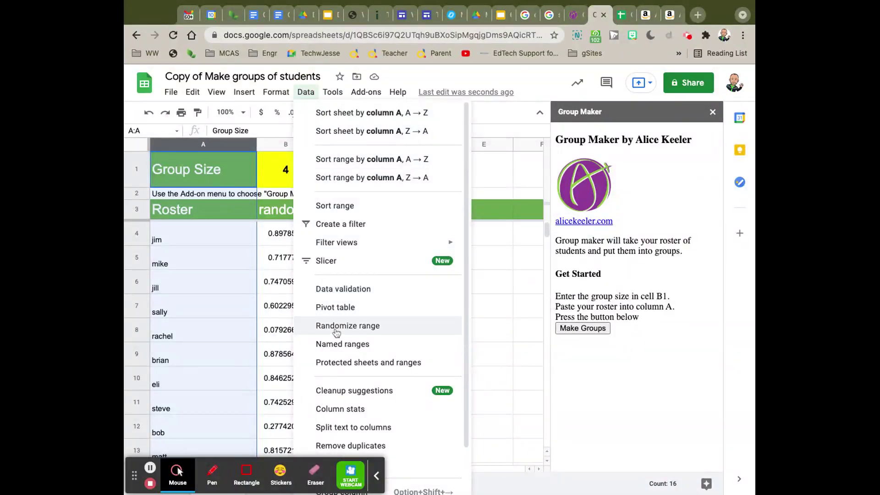
{"action": "left_click", "coordinate": [362, 326]}
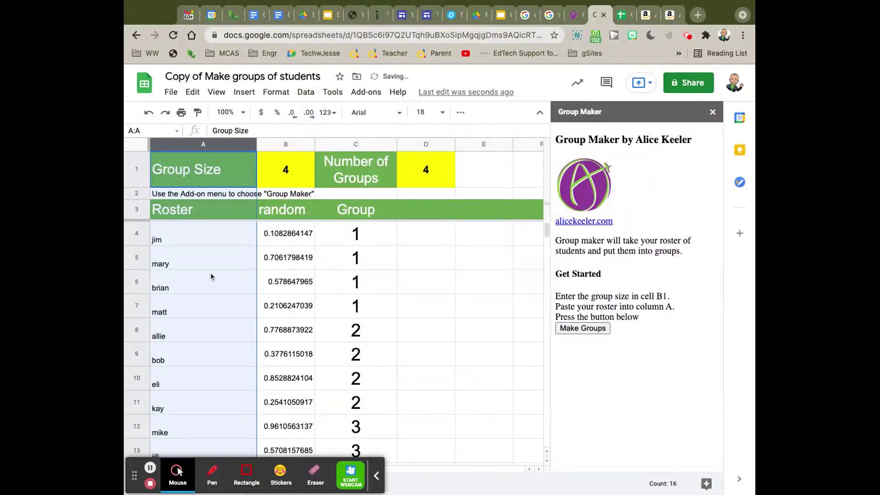
- Set Group Size in B1 to 2 and rebuild the roster into 7 pairs
{"action": "left_click", "coordinate": [288, 171]}
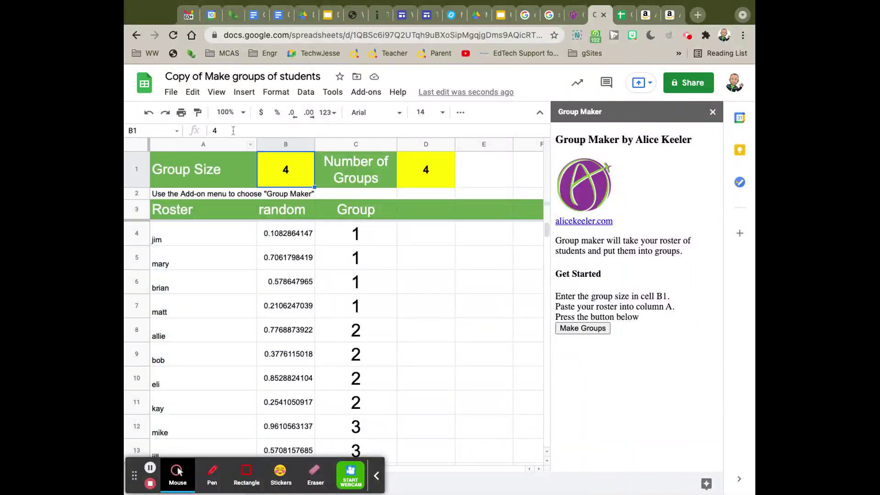
{"action": "double_click", "coordinate": [216, 131]}
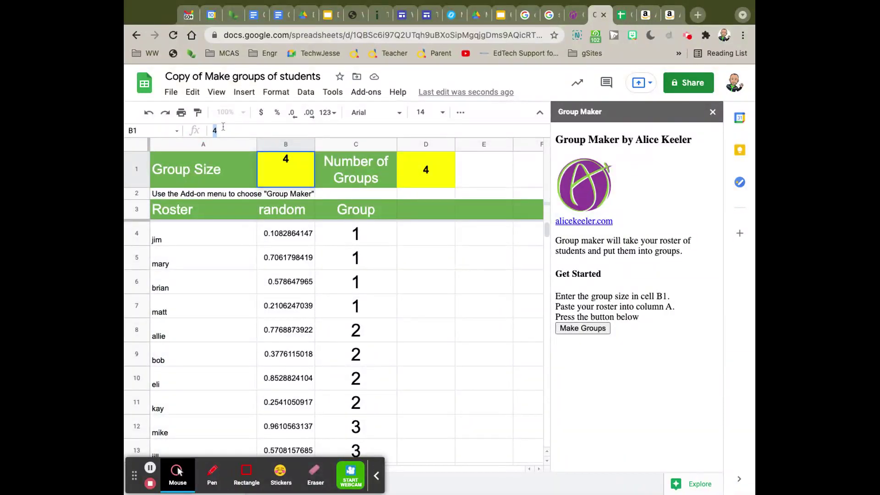
{"action": "type", "text": "2"}
{"action": "left_click", "coordinate": [345, 283]}
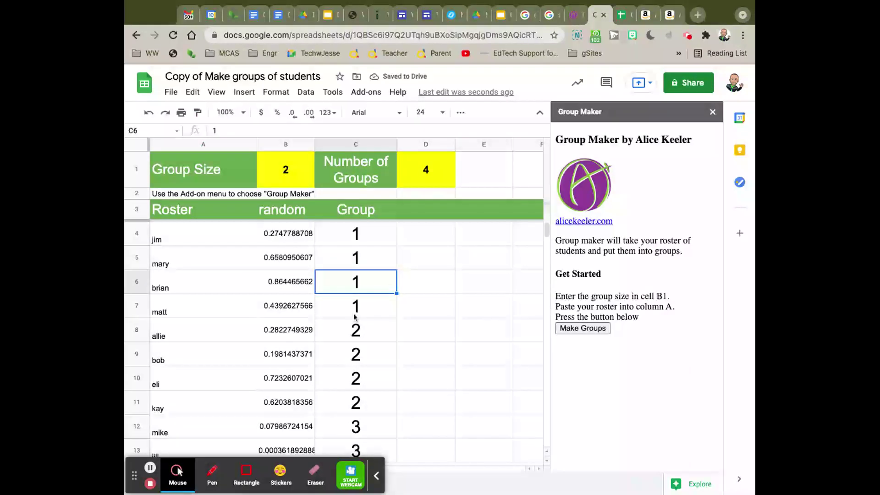
{"action": "left_click", "coordinate": [585, 329]}
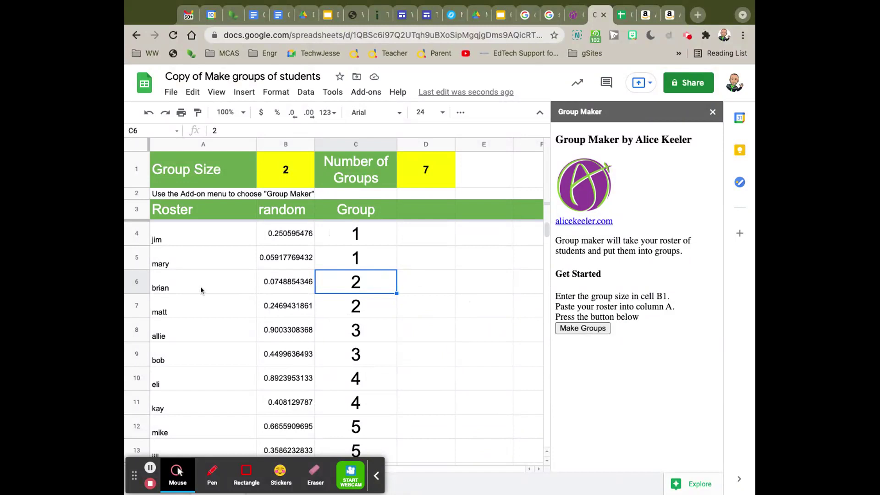
- Randomize the column A roster to reshuffle the pairs
{"action": "left_click", "coordinate": [195, 147]}
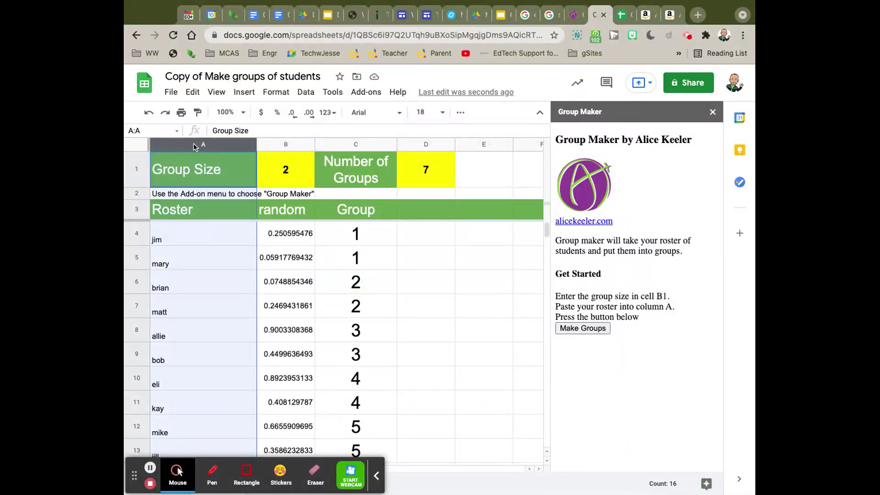
{"action": "right_click", "coordinate": [194, 284]}
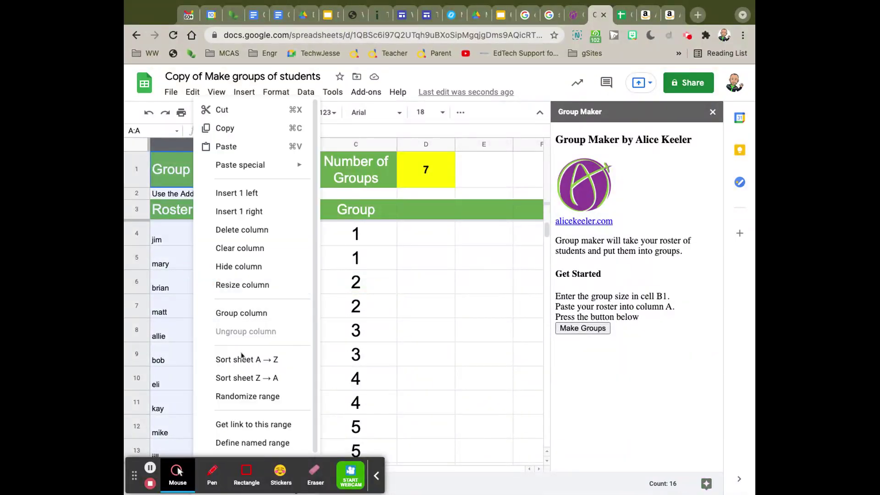
{"action": "left_click", "coordinate": [248, 397]}
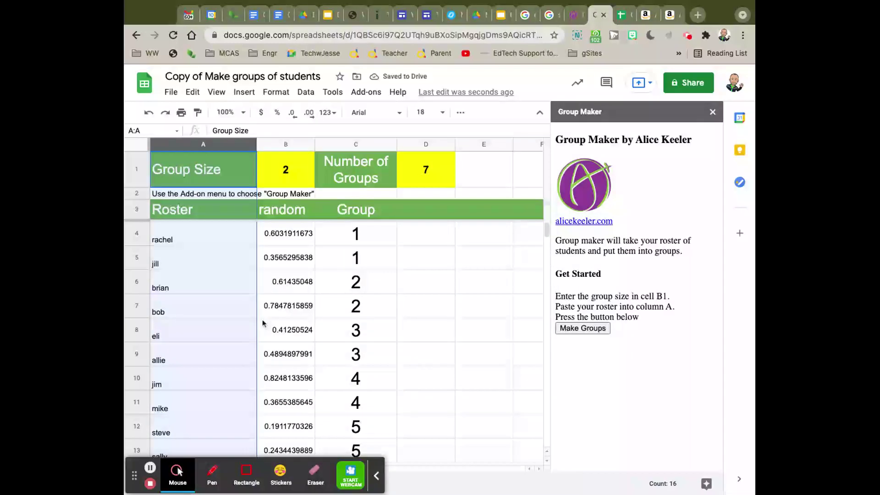
- Review the seven pairs and randomize the column A roster once more
{"action": "scroll", "coordinate": [263, 323], "scroll_direction": "down", "scroll_amount": 3}
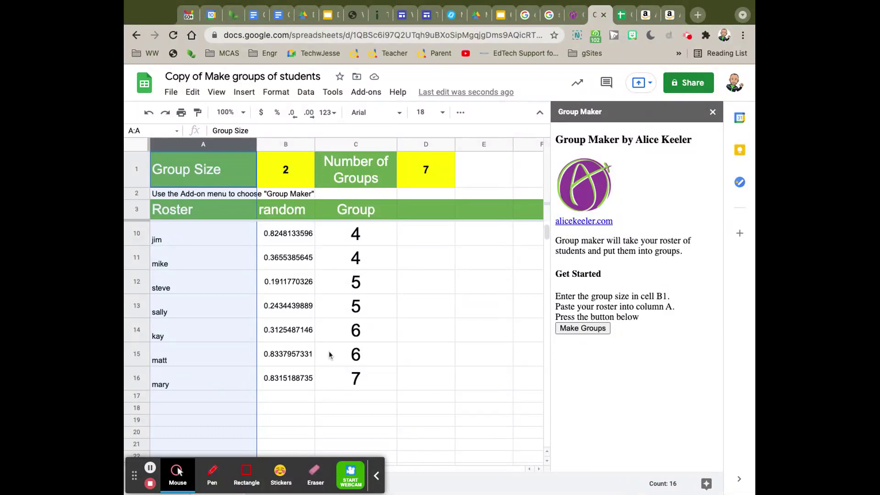
{"action": "scroll", "coordinate": [329, 355], "scroll_direction": "up", "scroll_amount": 4}
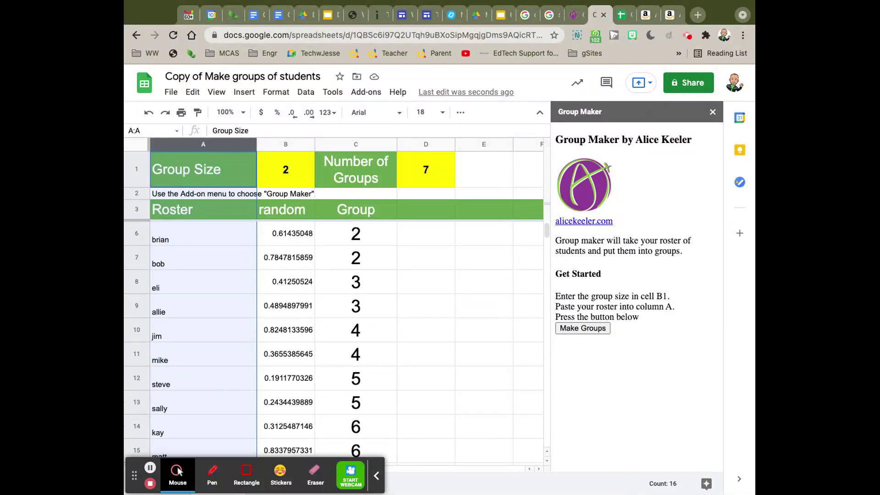
{"action": "scroll", "coordinate": [330, 355], "scroll_direction": "down", "scroll_amount": 3}
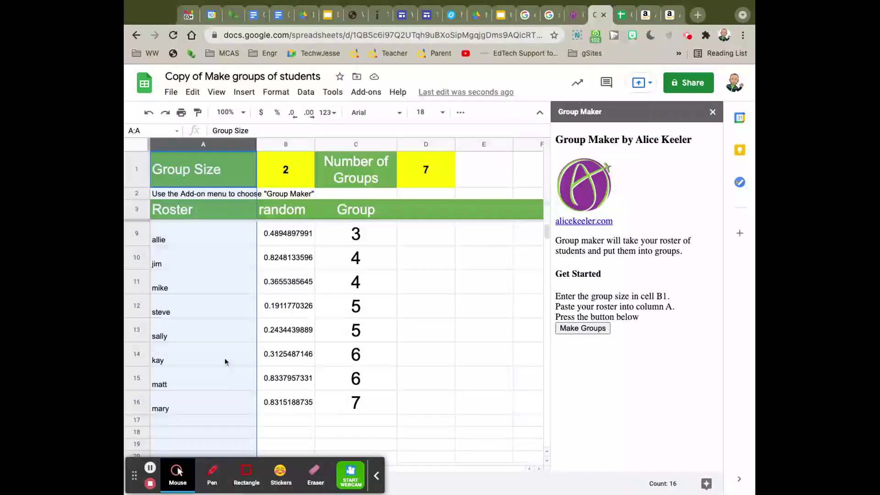
{"action": "right_click", "coordinate": [195, 328]}
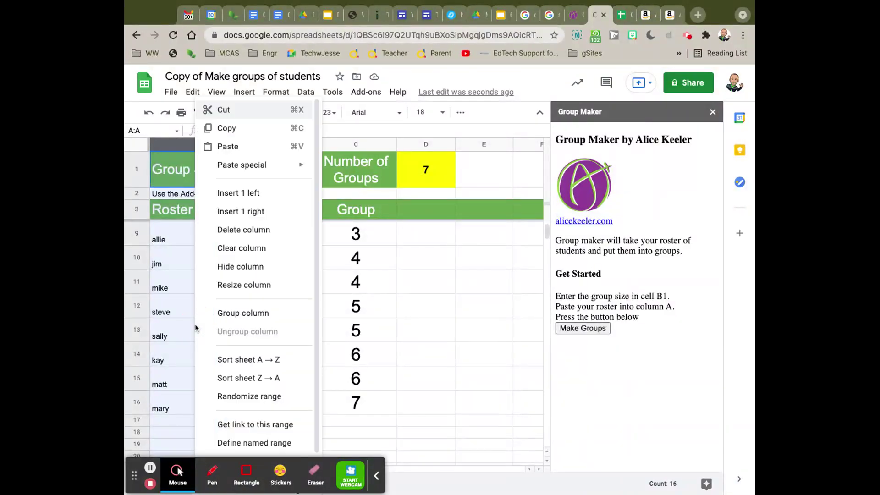
{"action": "left_click", "coordinate": [238, 400]}
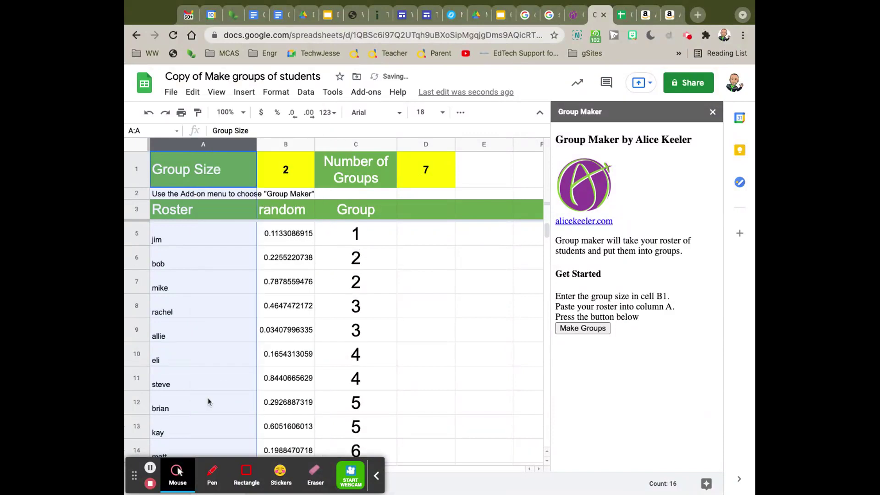
{"action": "scroll", "coordinate": [208, 398], "scroll_direction": "up", "scroll_amount": 1}
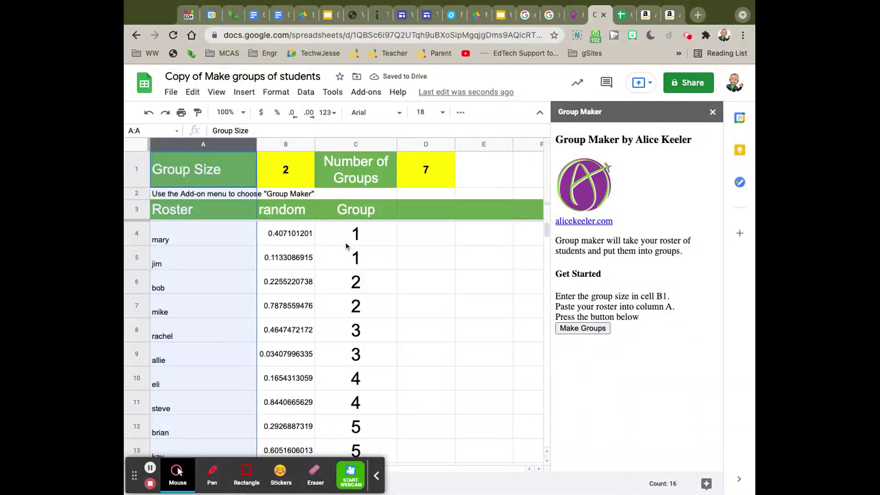